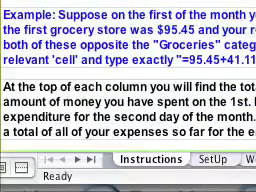
scroll(128, 60, "down", 3)
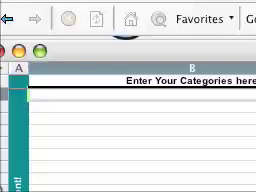
type("Tra")
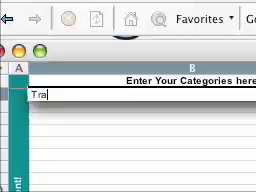
type("nspor")
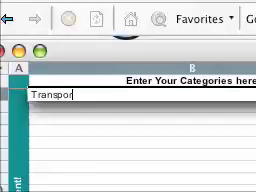
type("tation")
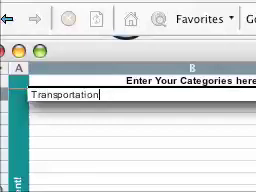
- Enter Transportation, Groceries and Car Insurance as successive category names on the SetUp sheet
key("Return")
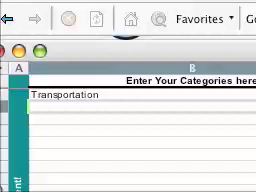
type("Grocerie")
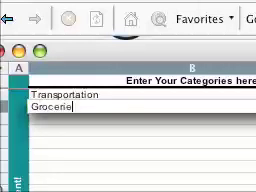
type("s")
key("Return")
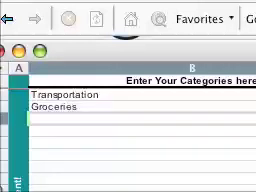
type("Car Insu")
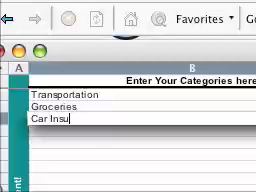
type("rance")
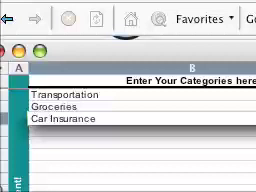
key("Return")
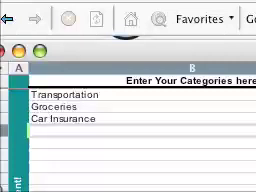
type("C")
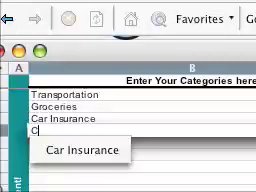
type("redit Bi")
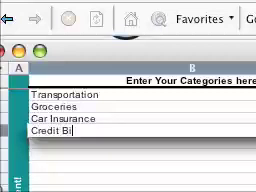
type("ll")
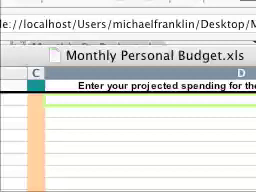
type("1")
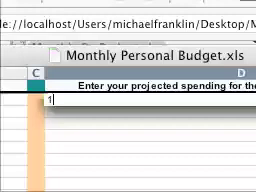
type("00")
- Enter projected amounts 100, 800, 120.56 and 200 beside the four categories in column D
key("Return")
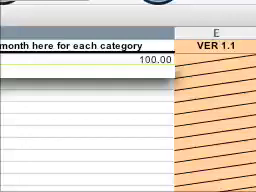
type("800")
key("Return")
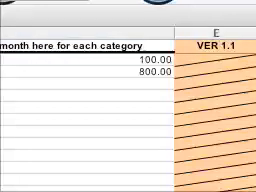
key("Return")
type("120.56")
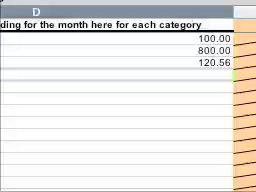
key("Return")
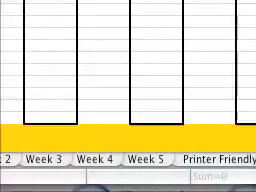
scroll(128, 60, "right", 3)
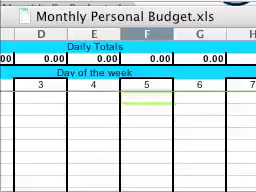
type("5")
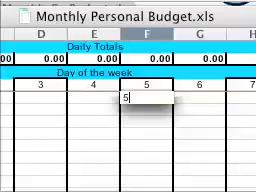
type("0")
- Record a 50.00 expense, then 106.53 and 200.00 under day 5 in column F
key("Return")
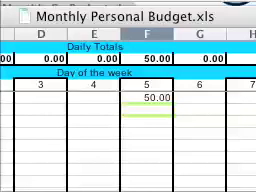
type("1")
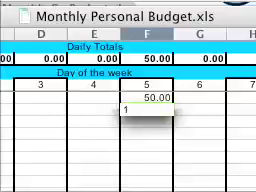
type("06.")
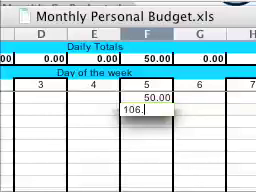
type("53")
key("Tab")
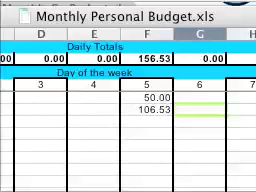
key("Return")
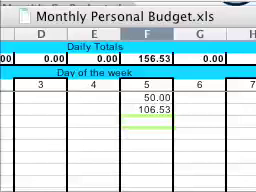
type("200")
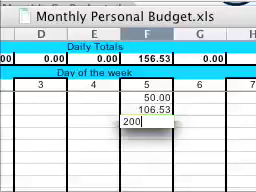
key("Tab")
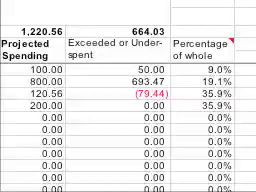
scroll(128, 96, "left", 3)
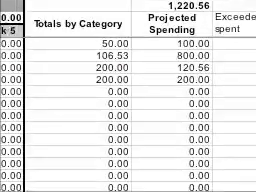
scroll(128, 96, "right", 2)
scroll(128, 96, "right", 2)
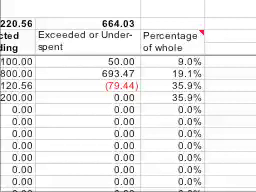
scroll(128, 96, "down", 1)
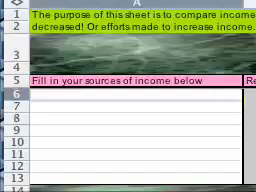
type("C")
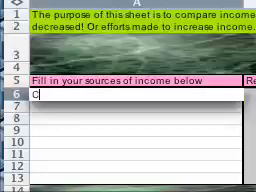
type("ompa")
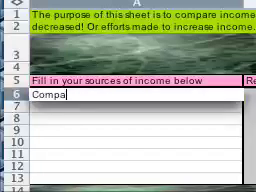
type("ny !")
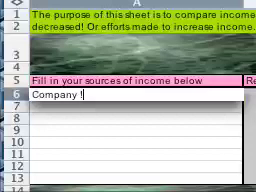
type("A")
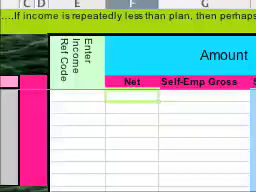
type("56")
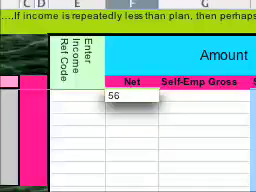
type("74.23")
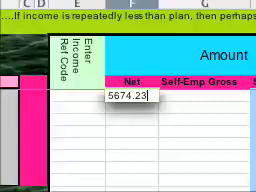
- Enter 5674.23 in Company A's Net column and 1 as its income reference code
key("Return")
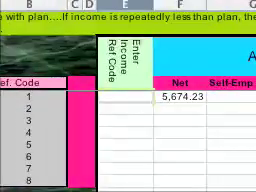
type("1")
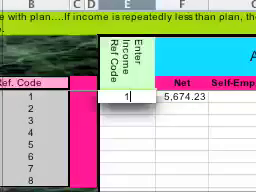
key("Return")
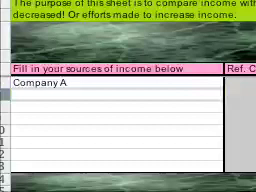
type("Cap")
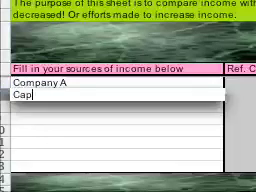
type("rpentry")
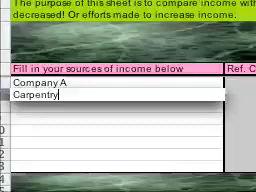
- Enter Carpentry in A7 as an income source and 2 as its reference code
key("Return")
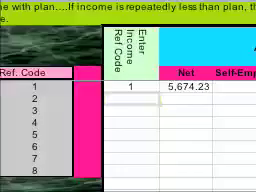
type("2")
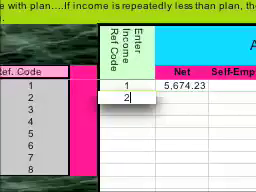
key("Tab")
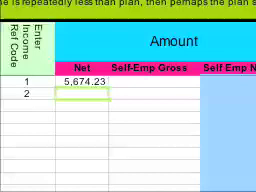
- Enter 300 as Carpentry's Self-Emp Gross and 30% as the percentage deducted, leaving 210.00 net
key("Tab")
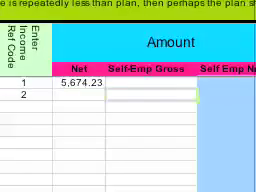
type("300")
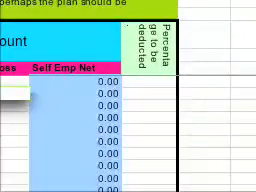
key("Return")
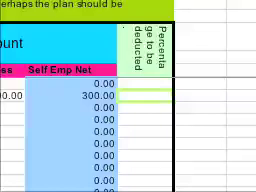
type("30%")
key("Return")
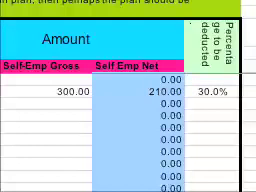